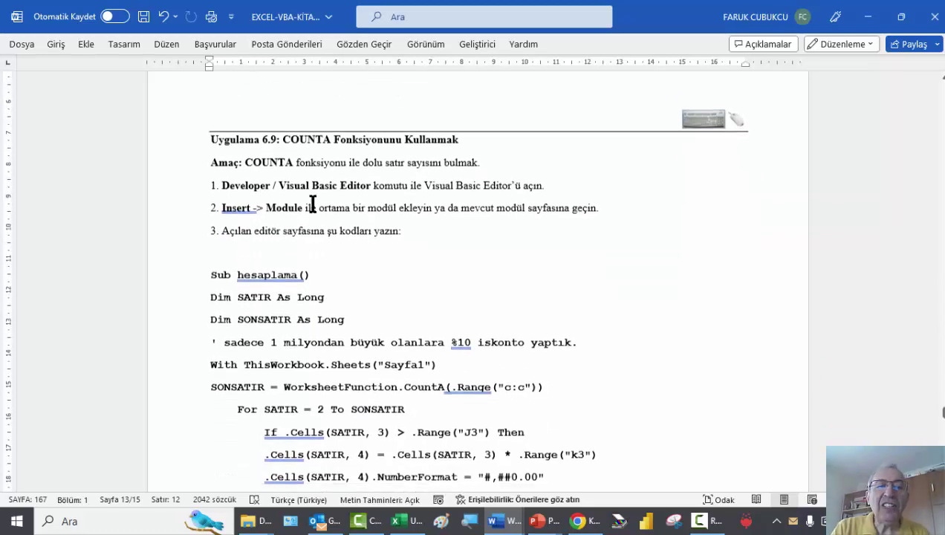
scroll(329, 233, "down", 2)
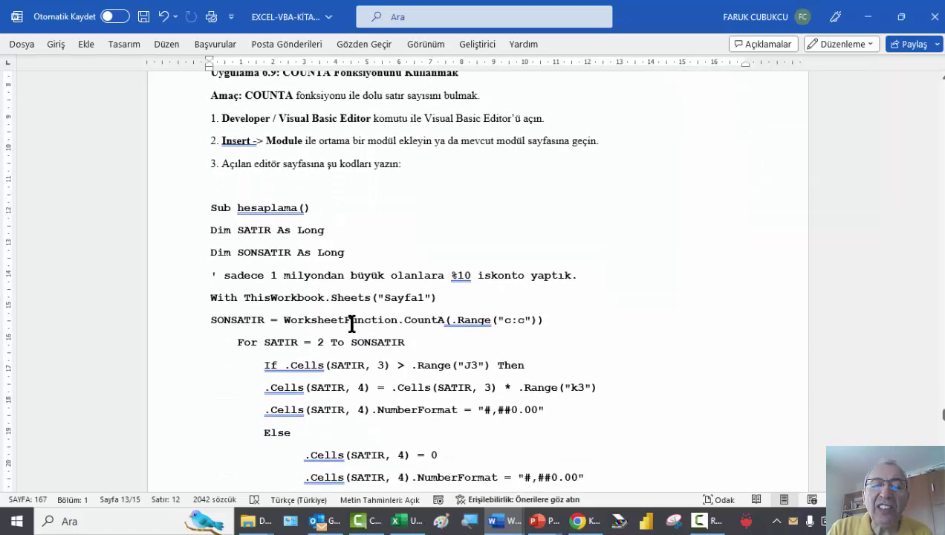
- Colour the word CountA red in the Word tutorial's COUNTA code listing
double_click(365, 293)
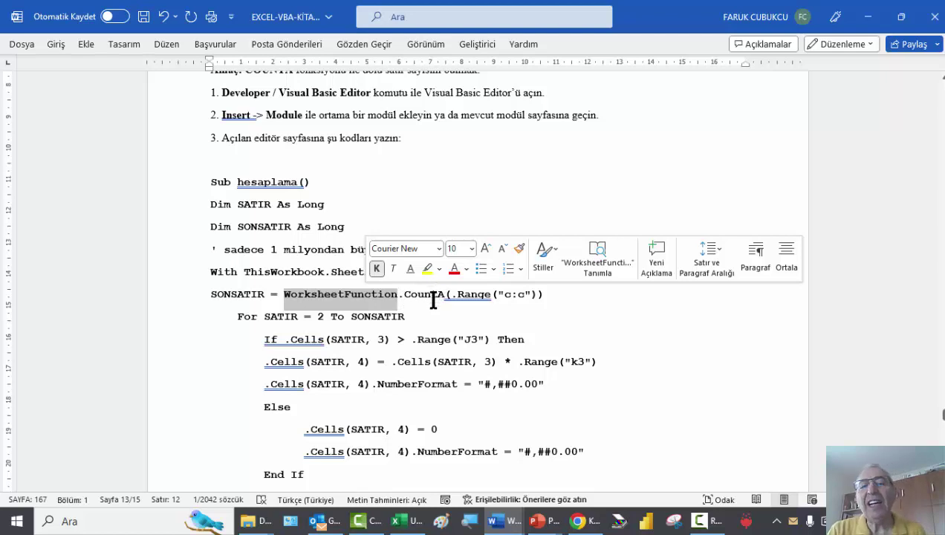
left_click(360, 296)
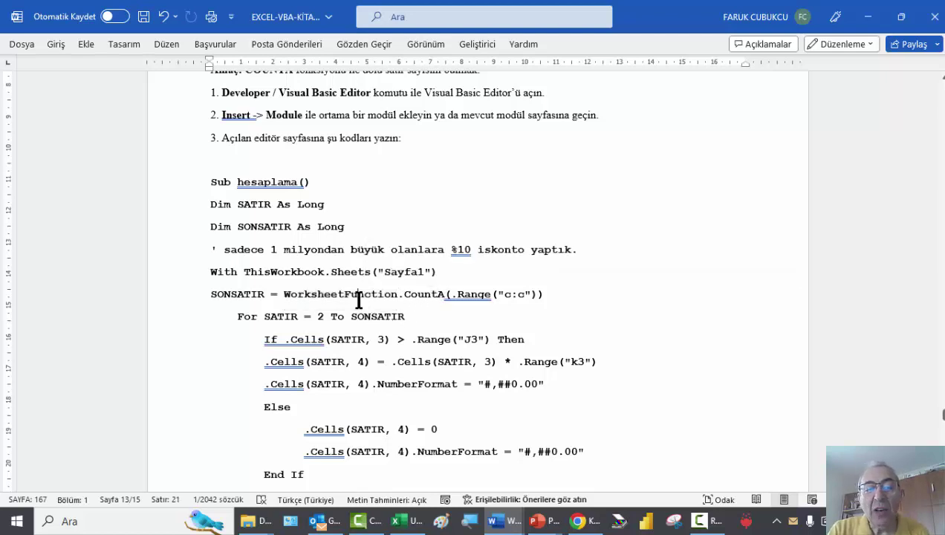
left_click(436, 293)
double_click(436, 294)
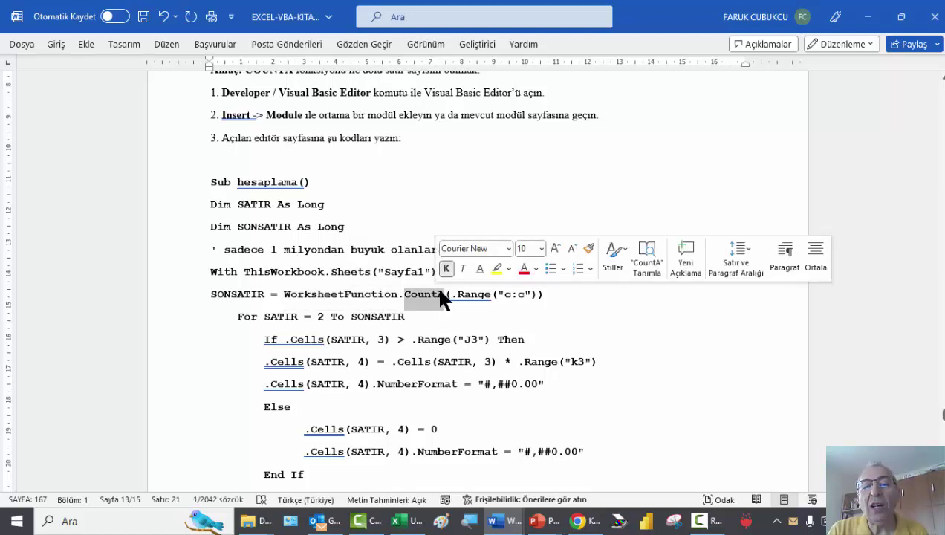
left_click(528, 269)
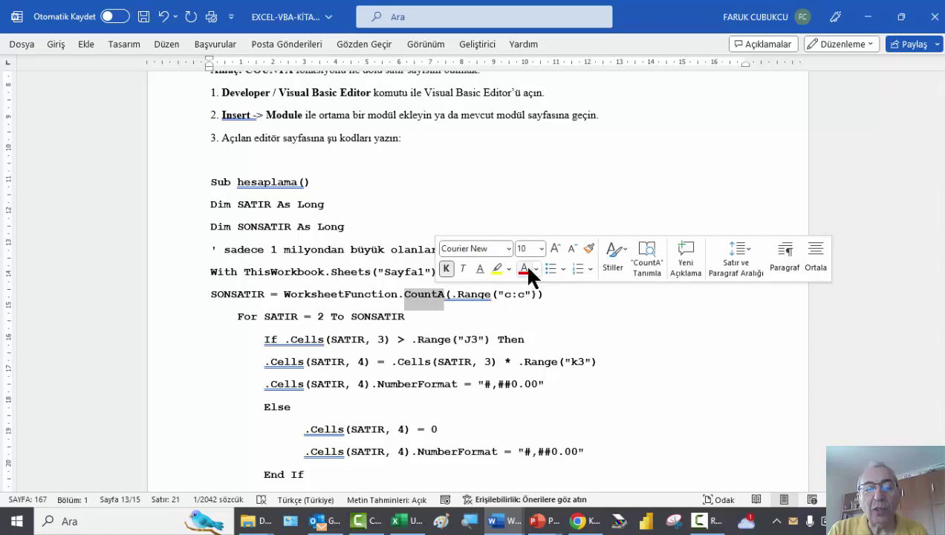
left_click(344, 272)
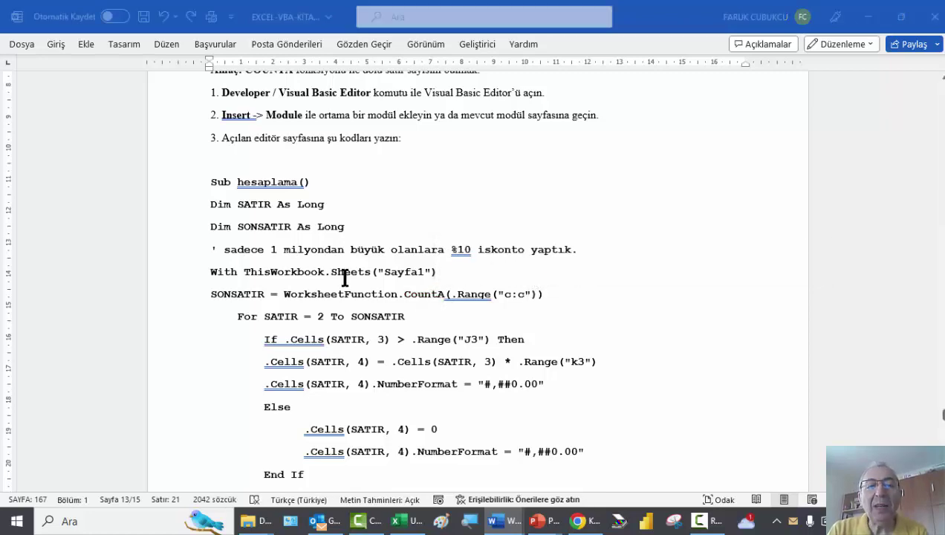
key("alt+Tab")
key("alt+Tab")
key("alt+Tab")
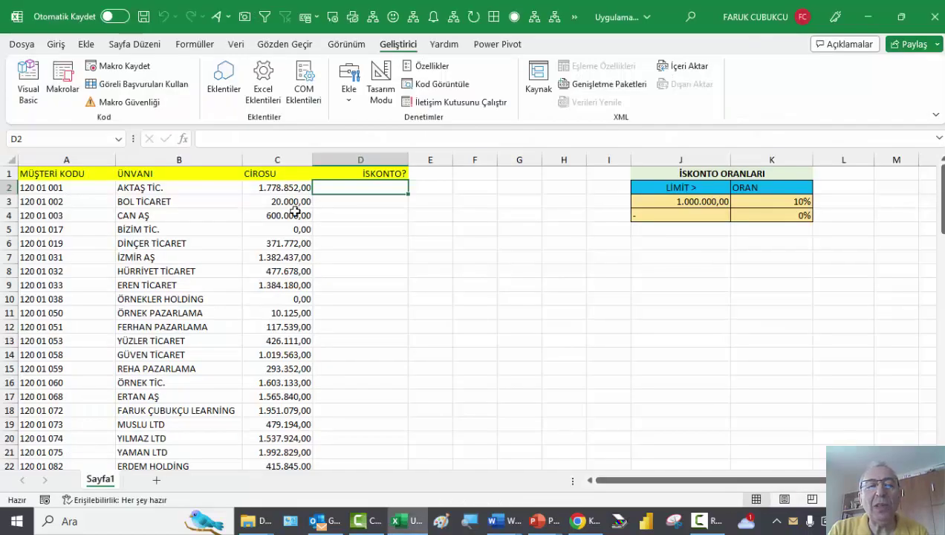
- Bring up the Excel customer sheet and review the column C turnovers and the 10% rate in K3
left_click(236, 256)
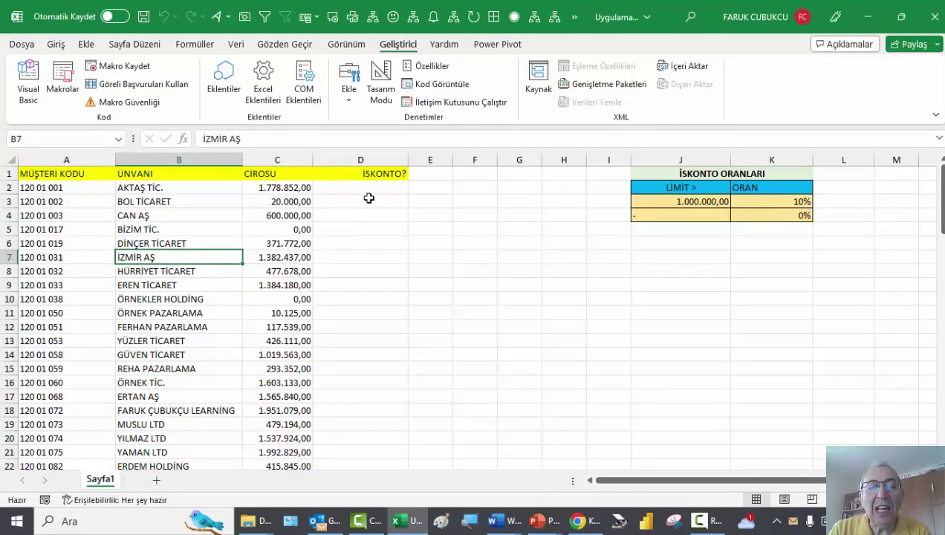
left_click_drag(277, 201, 277, 466)
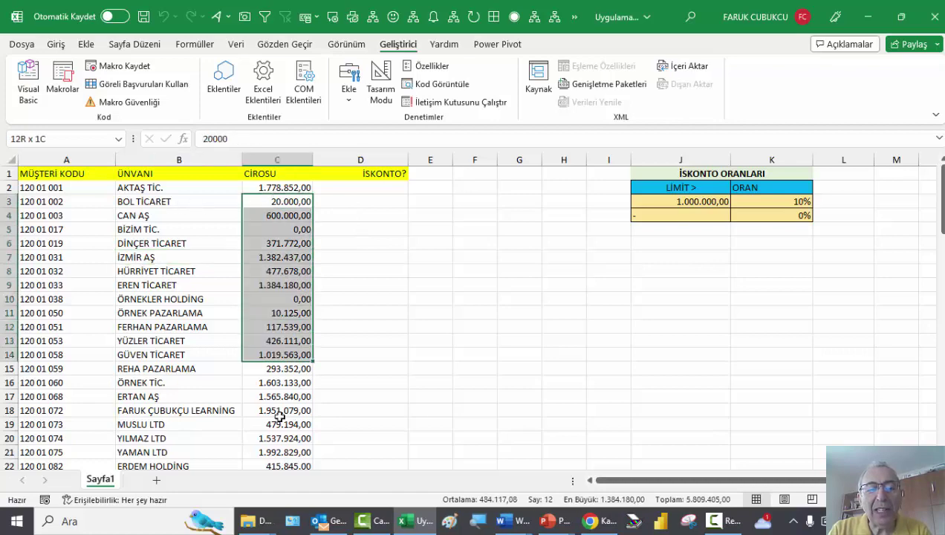
scroll(277, 465, "down", 5)
scroll(319, 457, "up", 5)
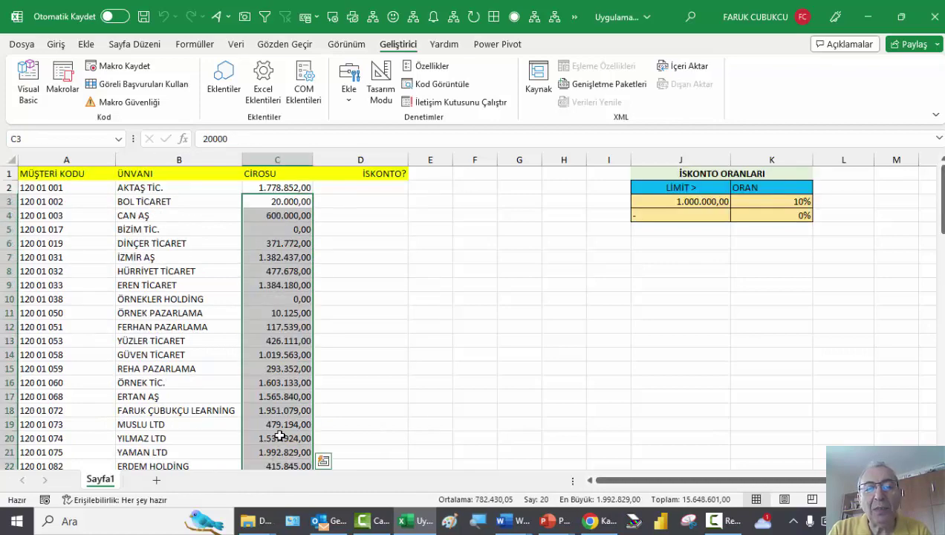
left_click(372, 184)
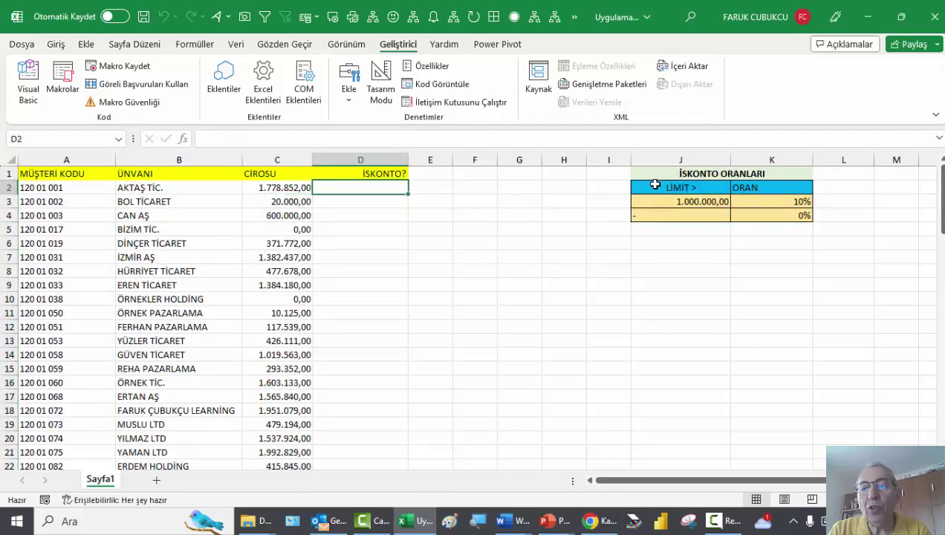
left_click(794, 202)
left_click(371, 183)
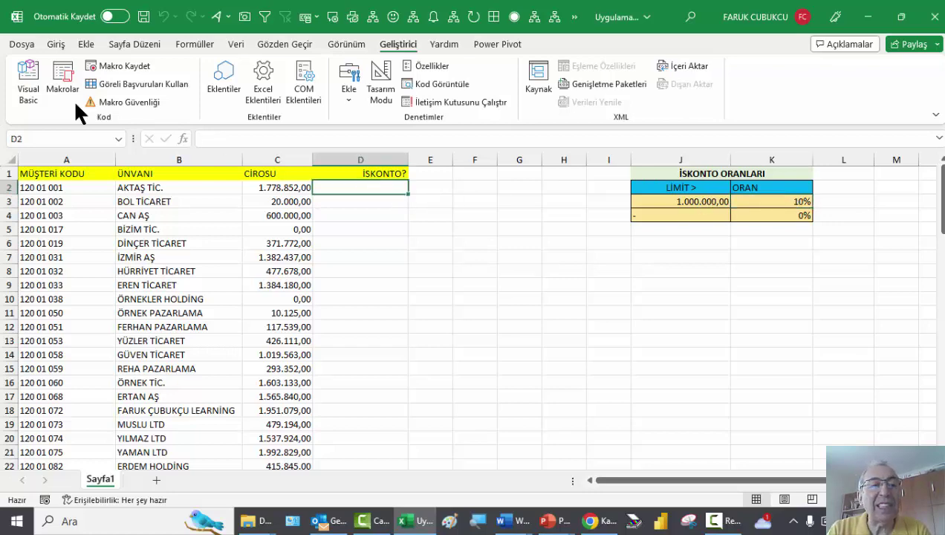
- Check the SONSATIR variable in the hesaplama macro and the last filled row of column A
left_click(28, 82)
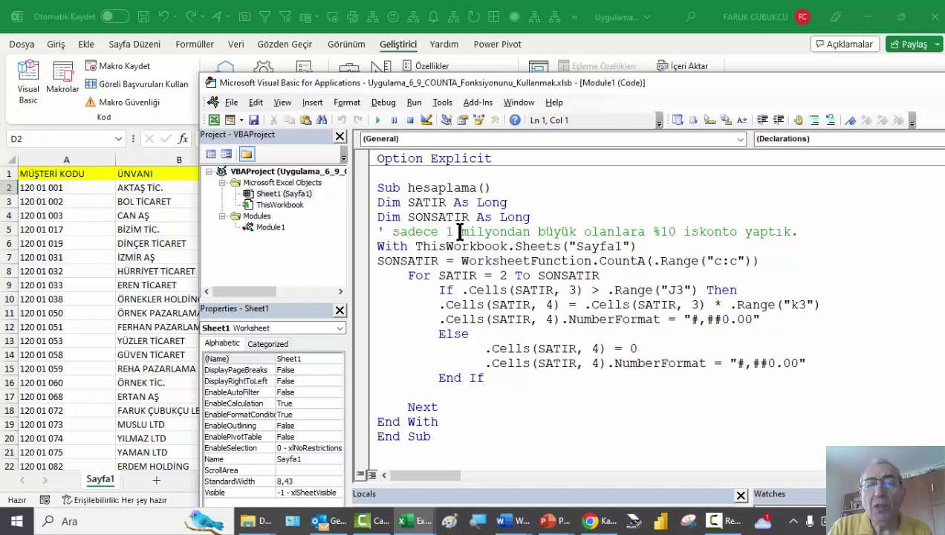
double_click(434, 216)
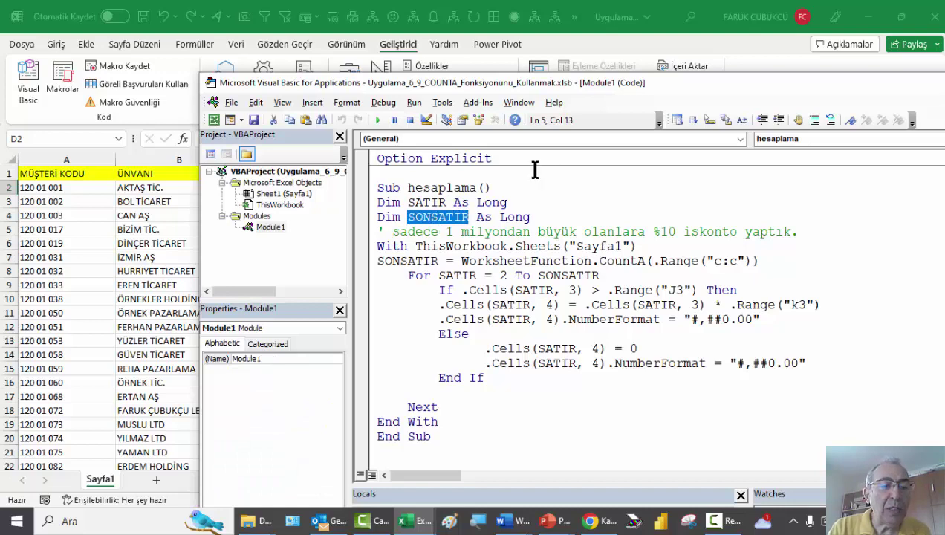
left_click(80, 328)
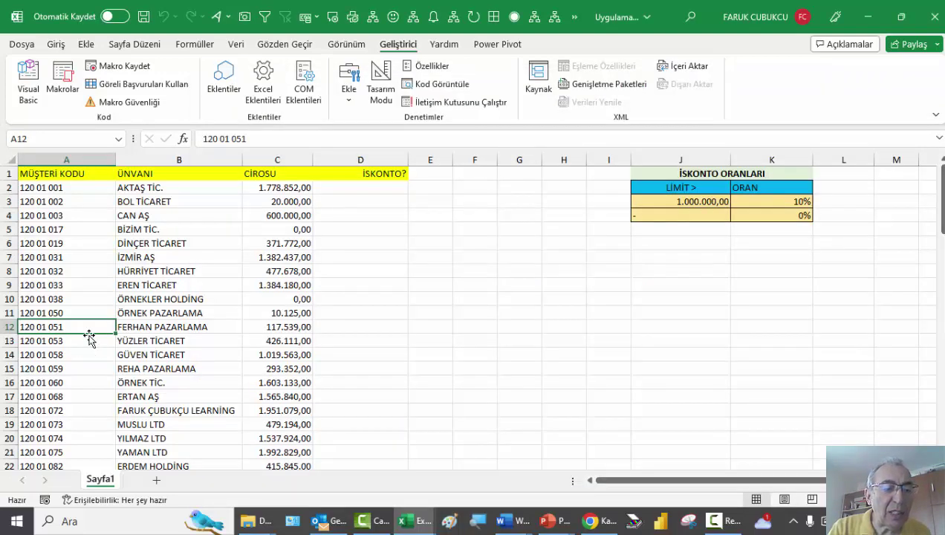
key("ctrl+Down")
scroll(74, 313, "up", 7)
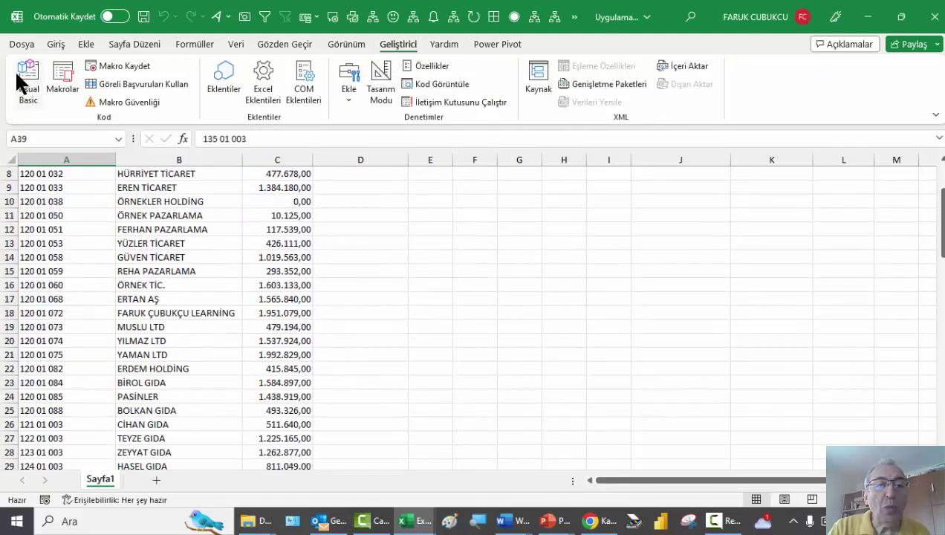
- Add blank lines after the With line and the SONSATIR CountA line, then return to Sayfa1
left_click(22, 81)
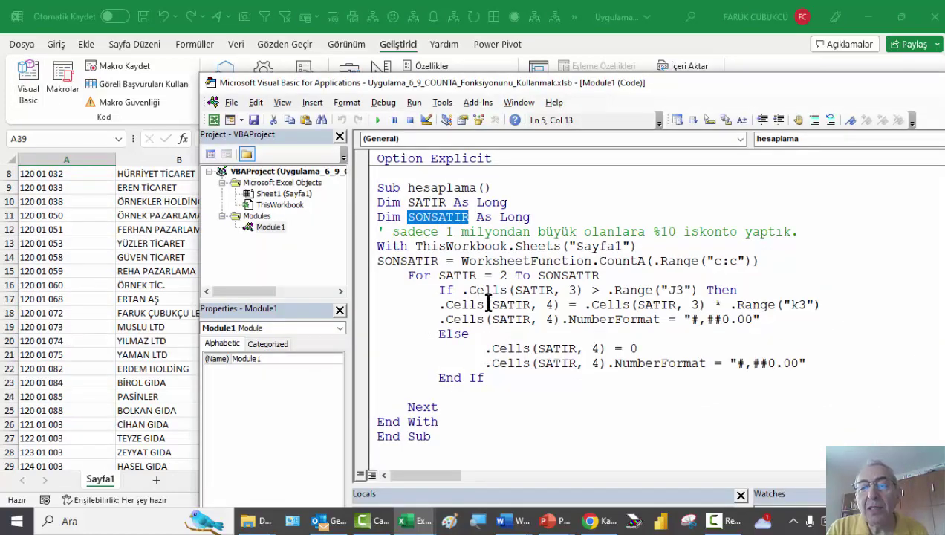
left_click(639, 246)
key("Return")
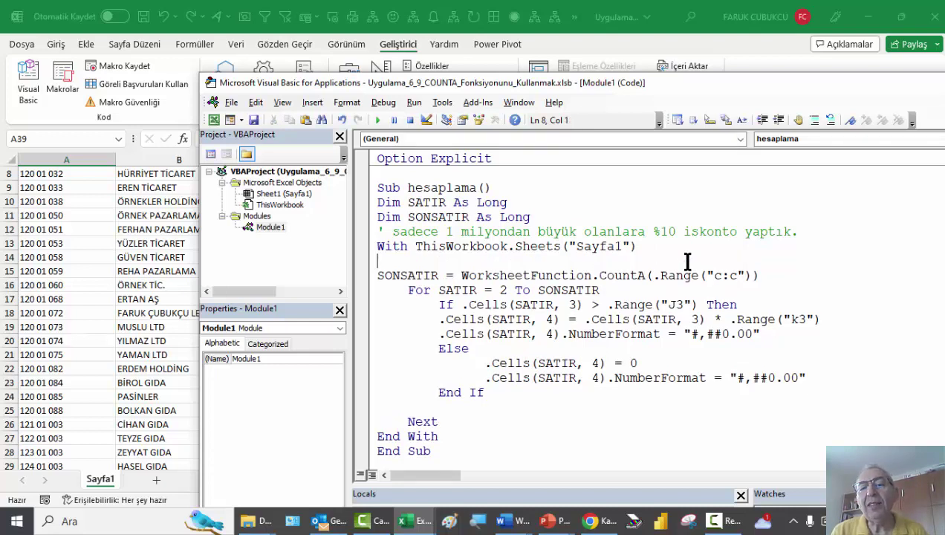
left_click(783, 275)
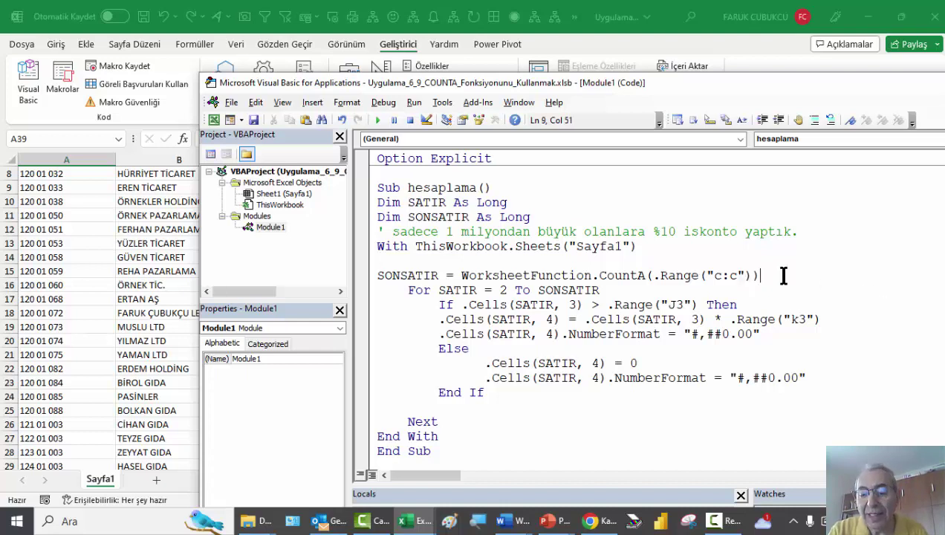
key("Return")
double_click(517, 274)
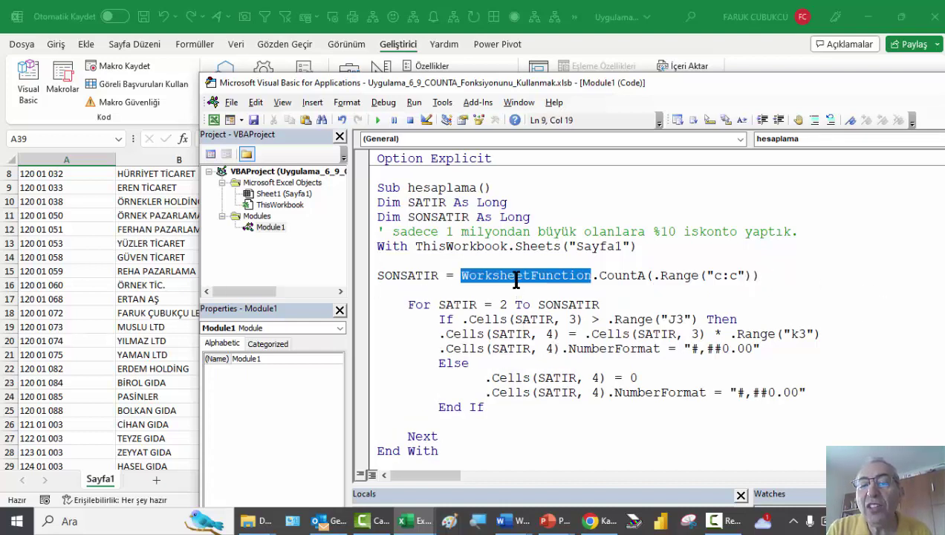
left_click(608, 274)
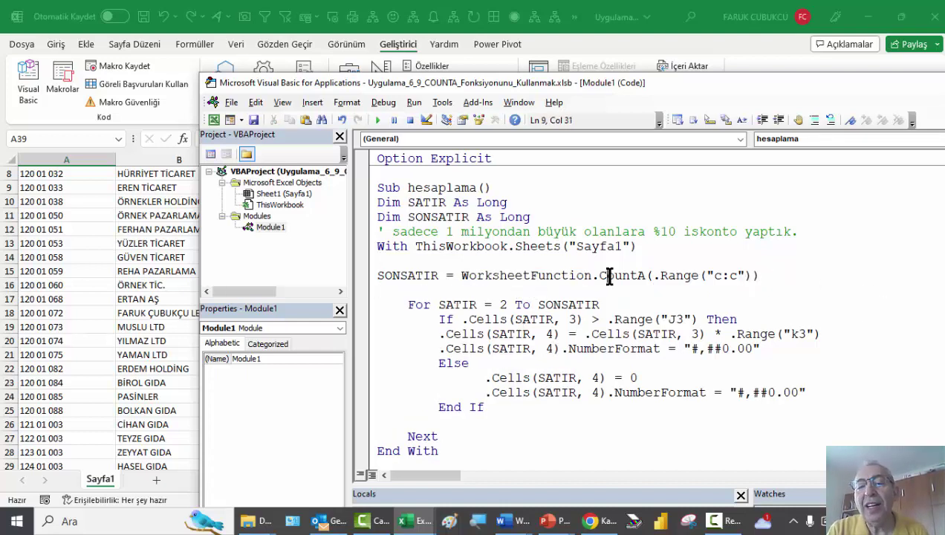
key("alt+F11")
left_click(169, 255)
scroll(315, 231, "up", 3)
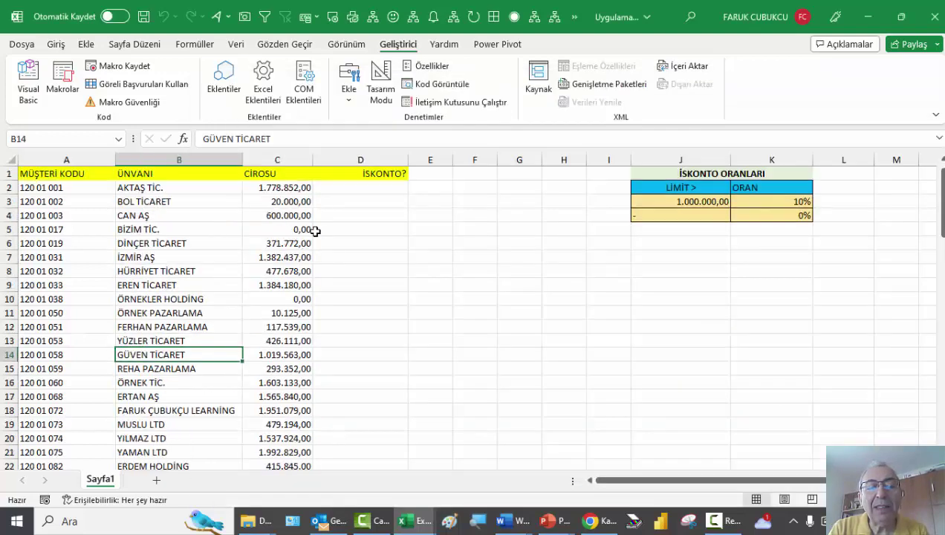
left_click(459, 170)
type("=")
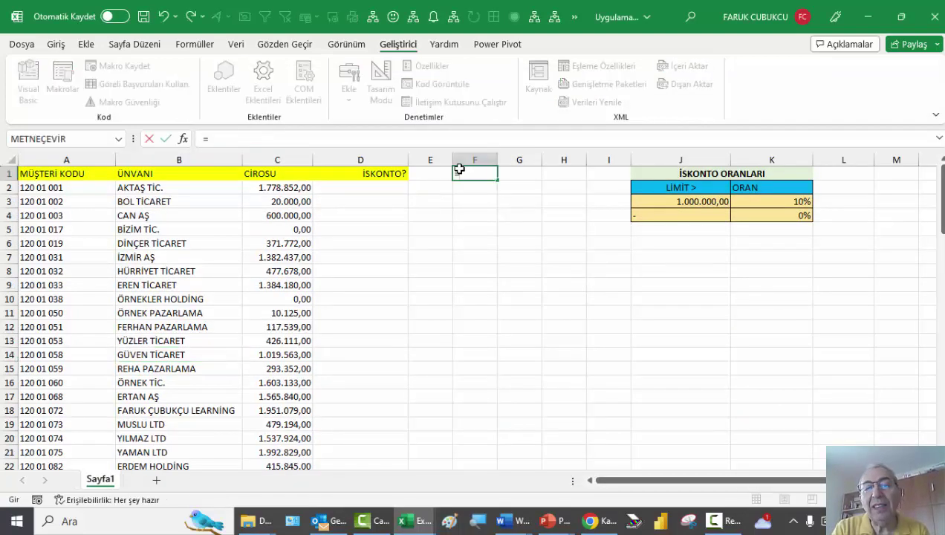
type("ba")
key("Tab")
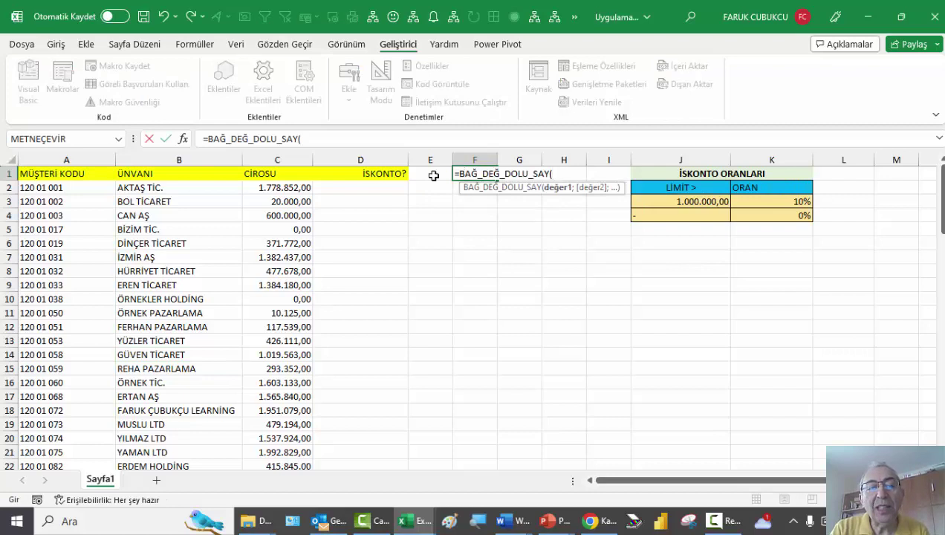
left_click(275, 159)
key("Return")
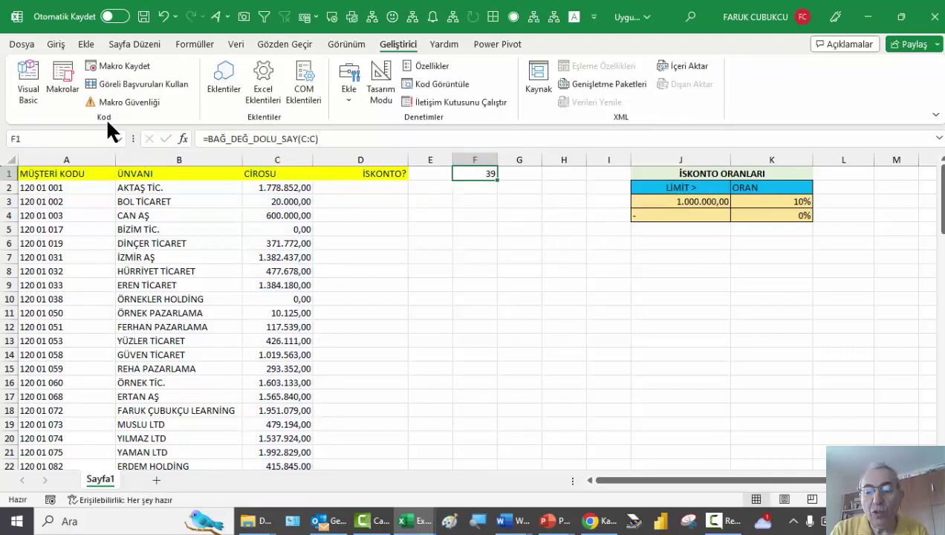
key("Delete")
left_click(33, 82)
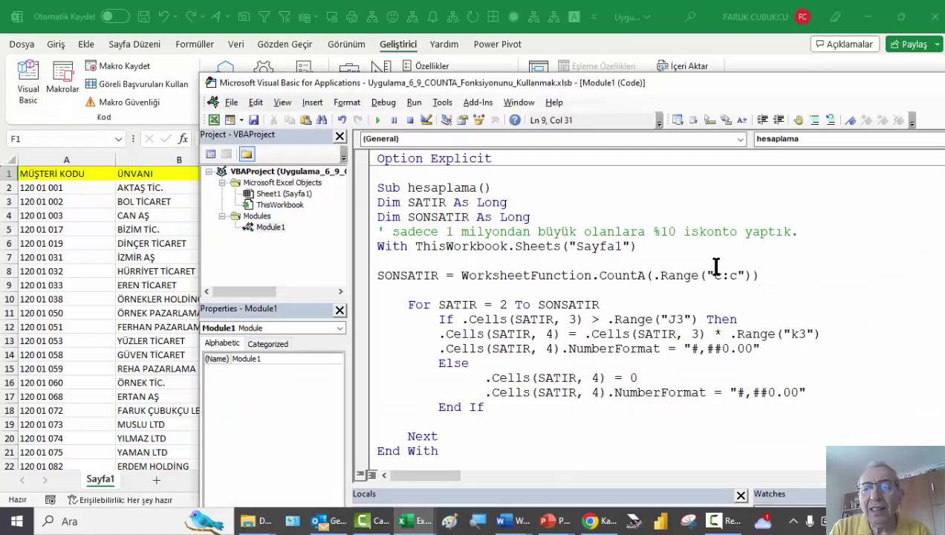
left_click_drag(759, 275, 415, 275)
scroll(452, 305, "down", 1)
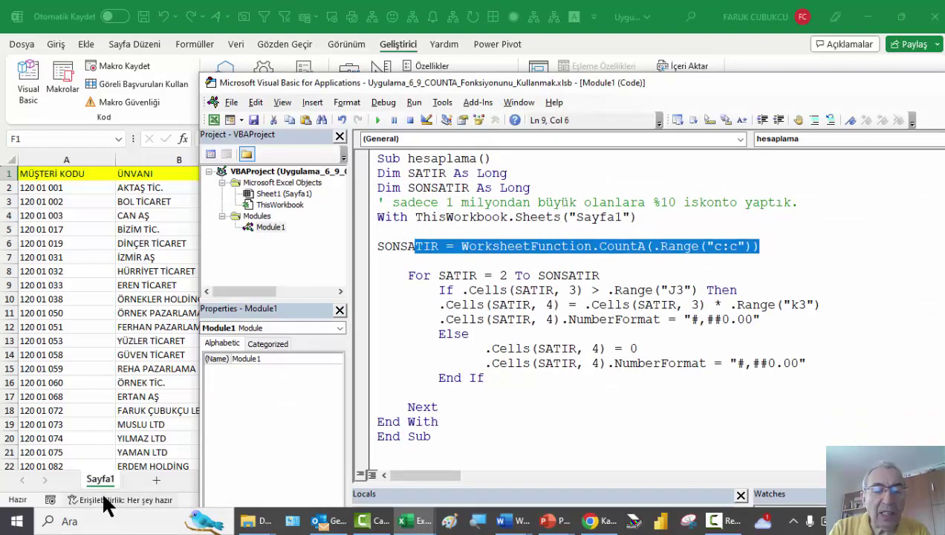
left_click(700, 265)
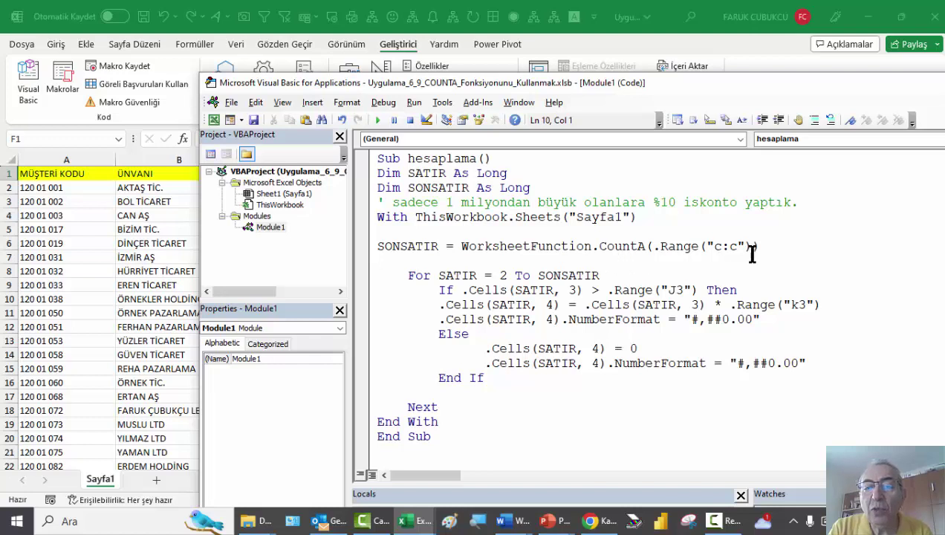
left_click(401, 248)
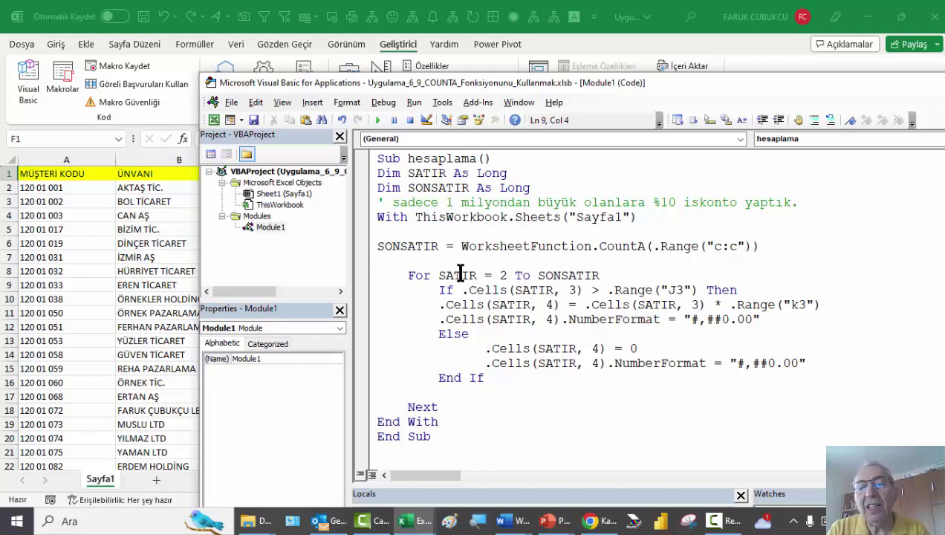
left_click_drag(430, 290, 716, 290)
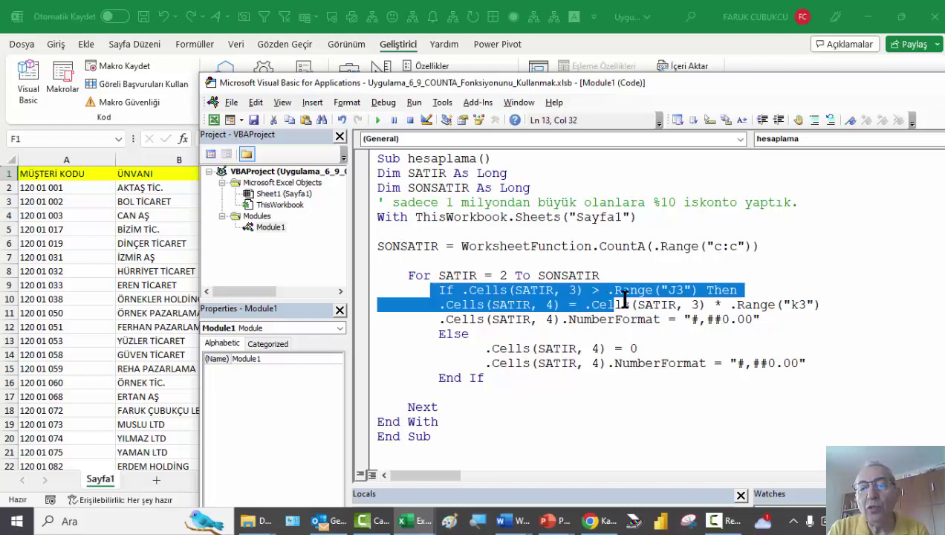
left_click(148, 271)
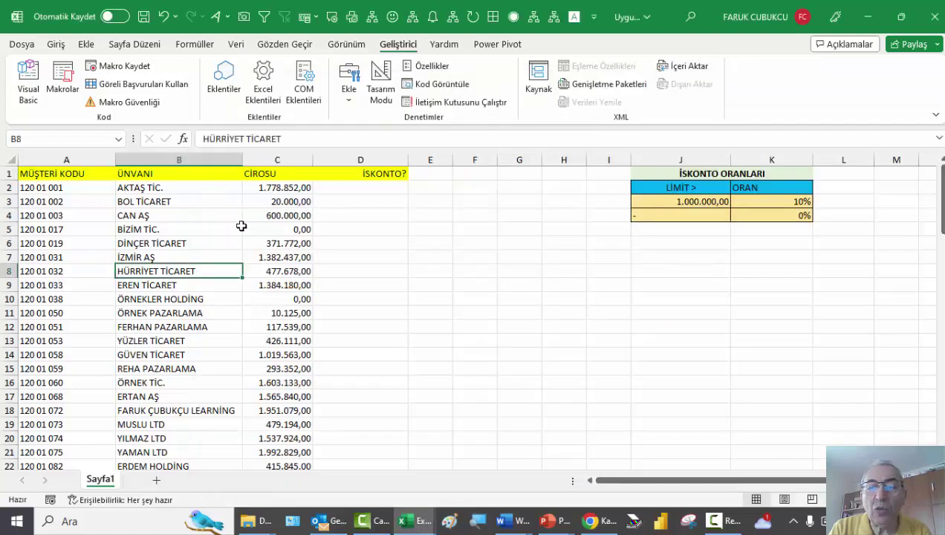
left_click(679, 202)
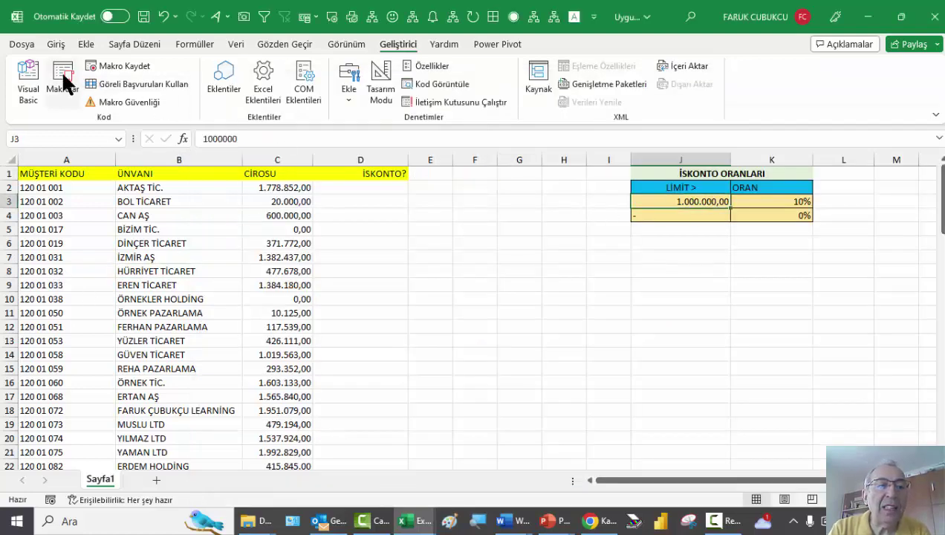
- Move the NumberFormat line out of the If branch to just after End If
left_click(29, 82)
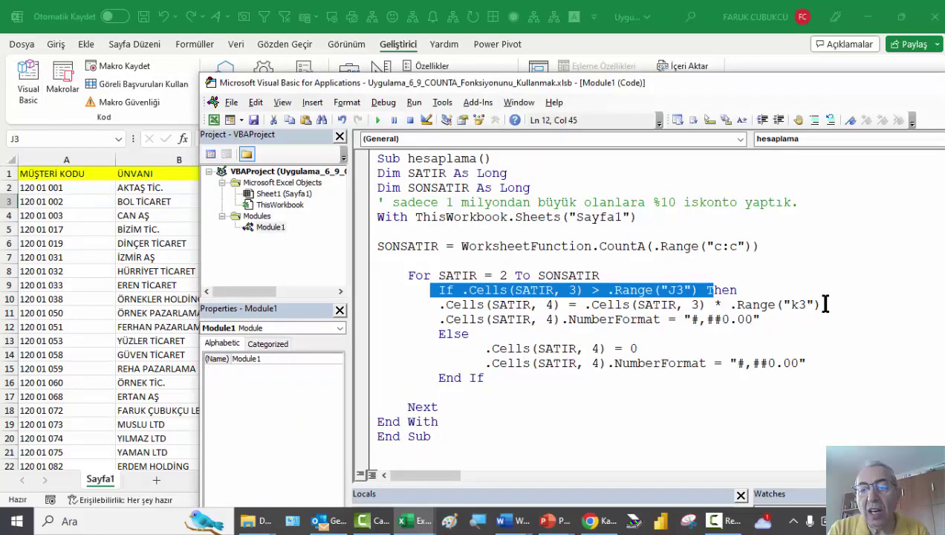
left_click_drag(763, 319, 434, 321)
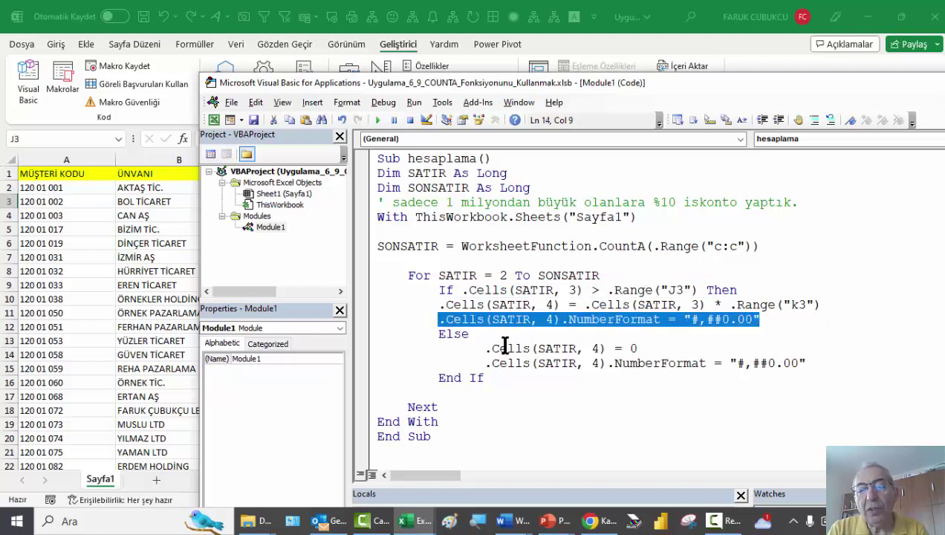
key("Delete")
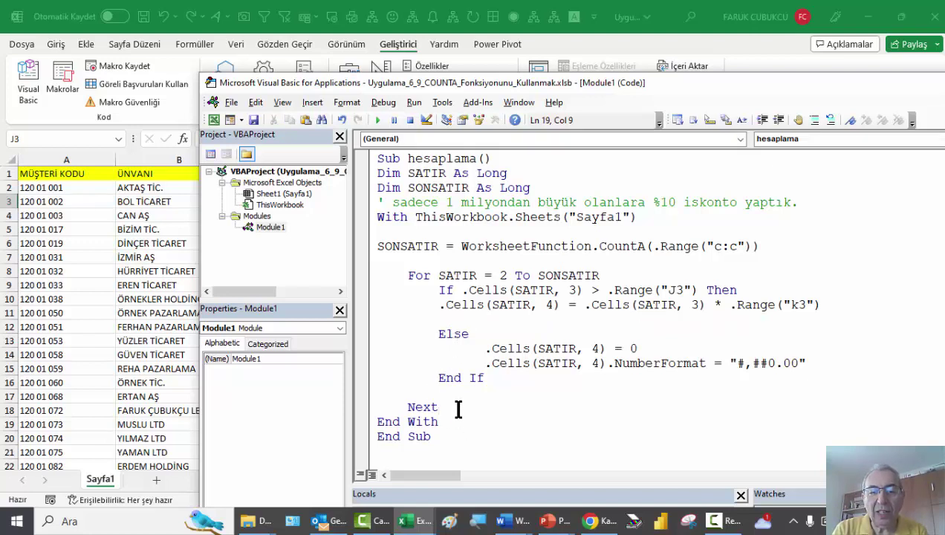
type(".Cells(SATIR, 4).NumberFormat = \"#,##0.00\"")
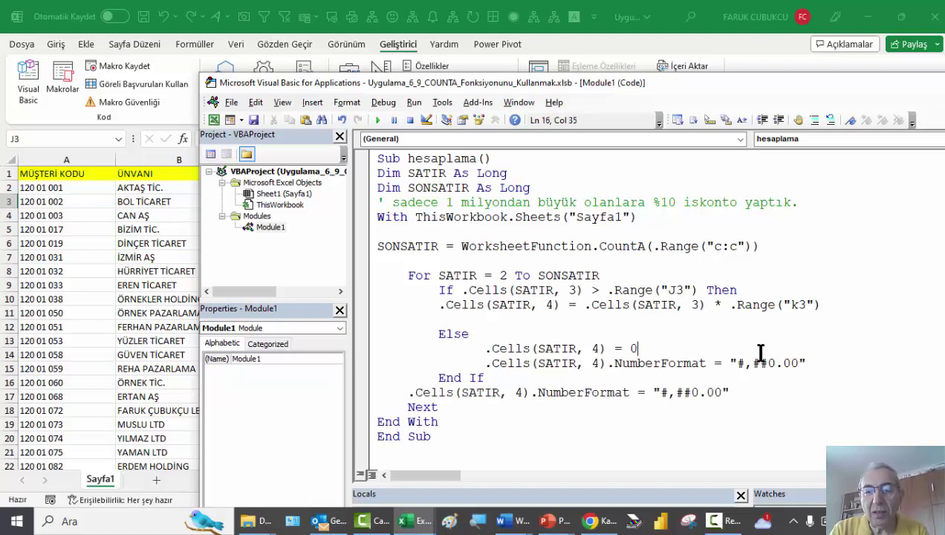
- Delete the duplicate NumberFormat line from the Else branch and re-indent the column 4 = 0 line
left_click_drag(637, 348, 493, 349)
left_click_drag(806, 363, 720, 364)
left_click_drag(653, 364, 470, 369)
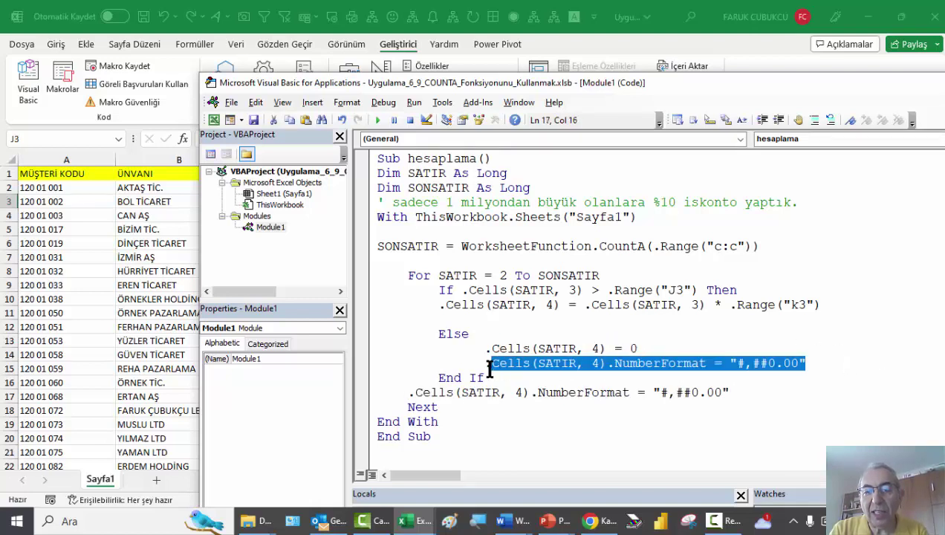
key("Delete")
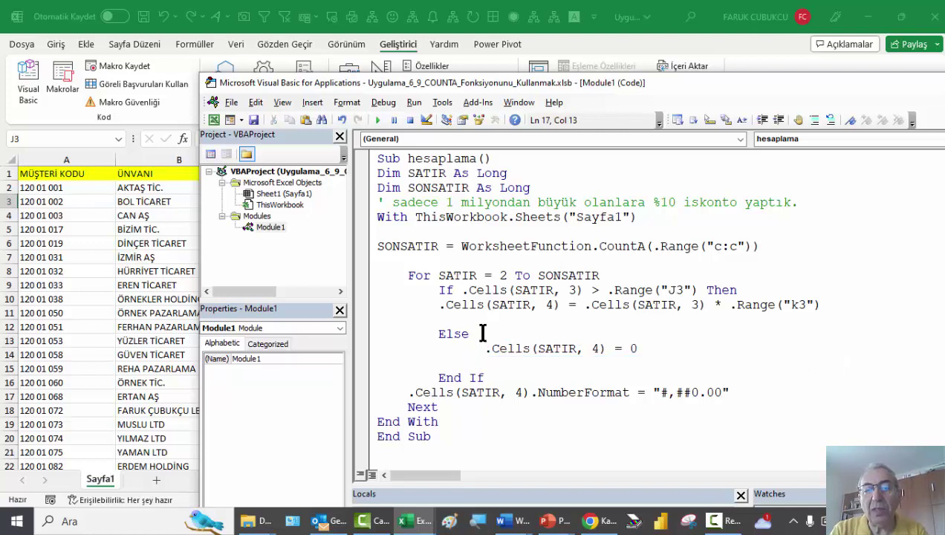
left_click(438, 348)
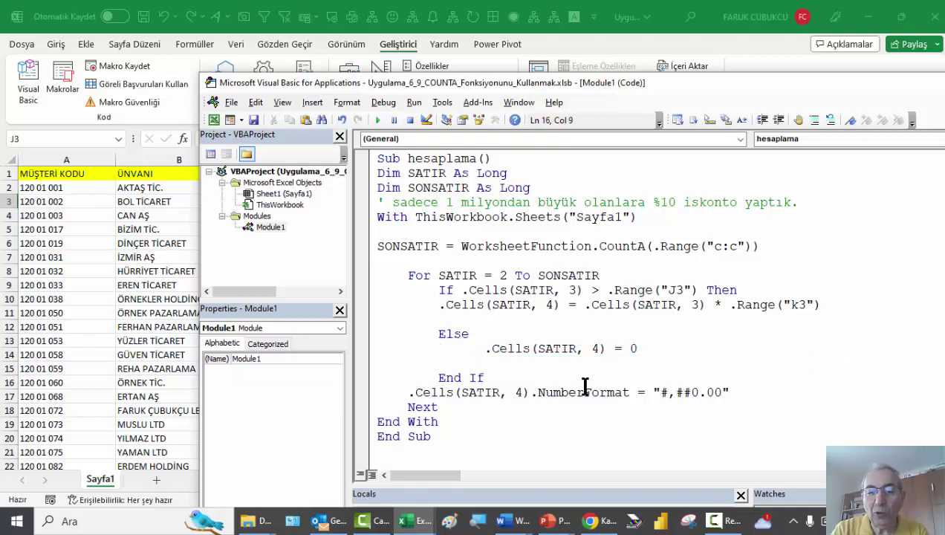
key("Delete")
key("Delete")
key("Delete")
key("Delete")
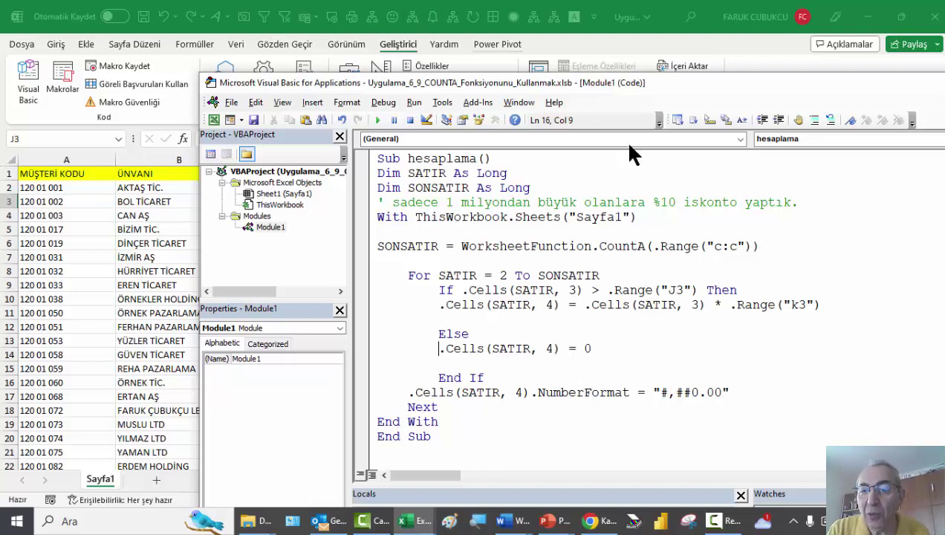
left_click(652, 202)
left_click(813, 207)
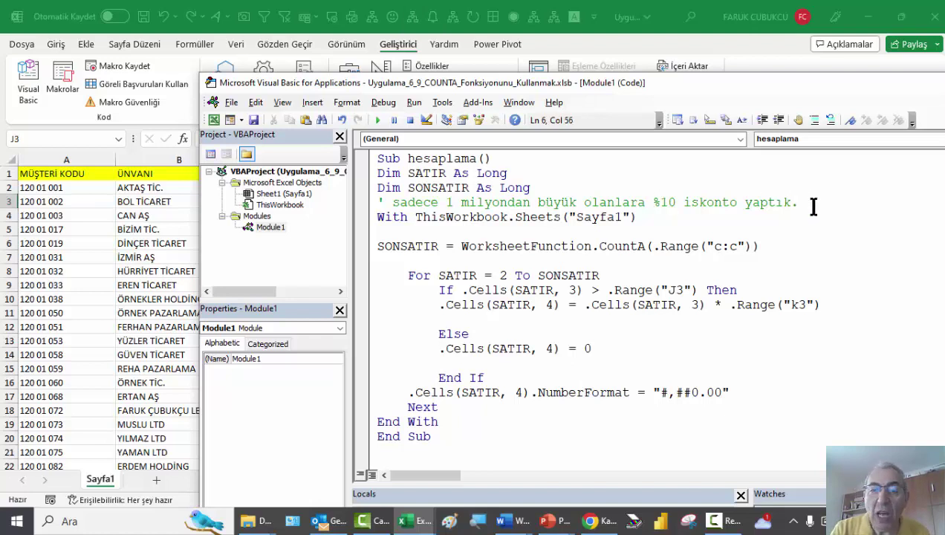
- Insert a blank line after the comment, then recheck the For loop and If branch code
key("Return")
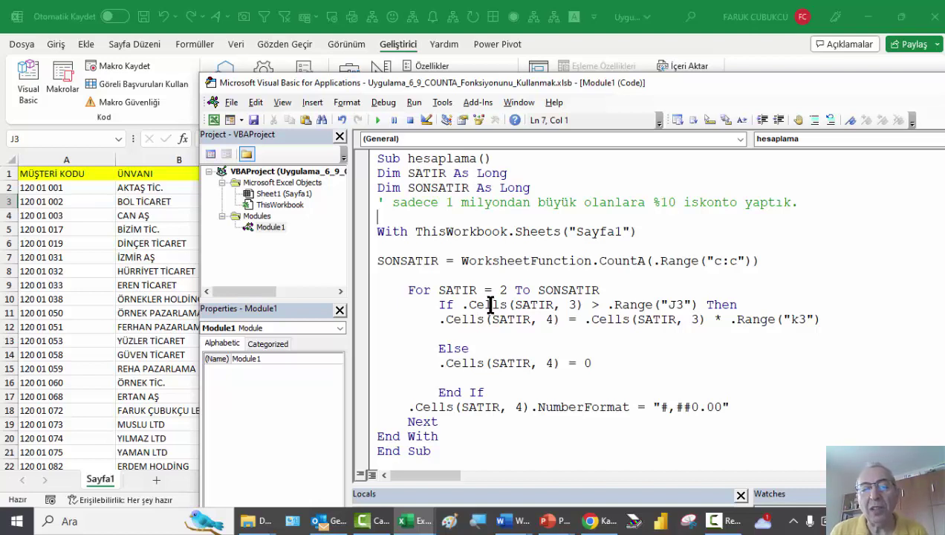
left_click(130, 287)
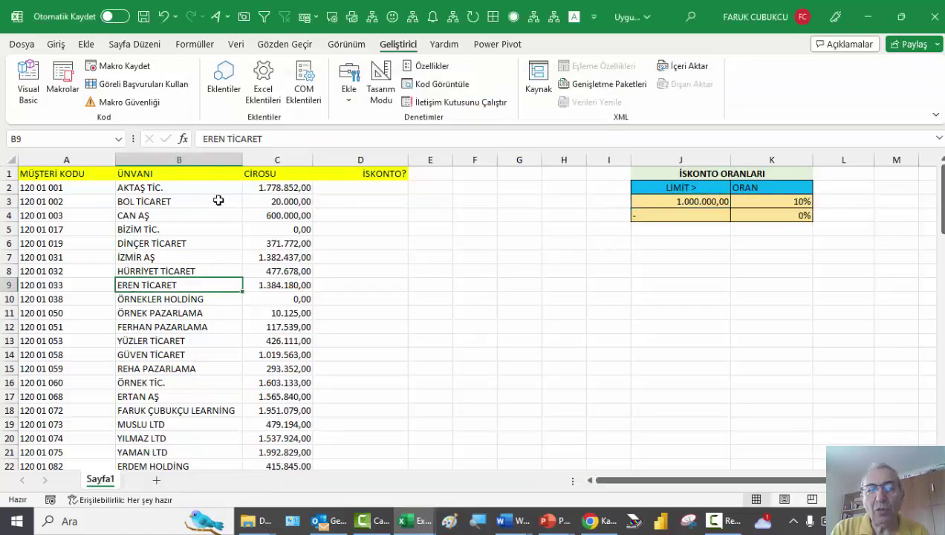
left_click(24, 78)
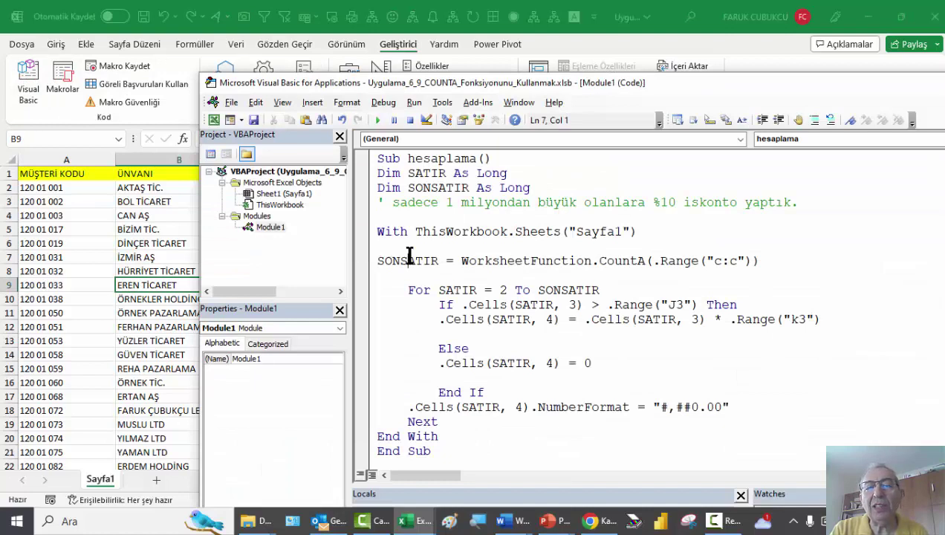
left_click(495, 289)
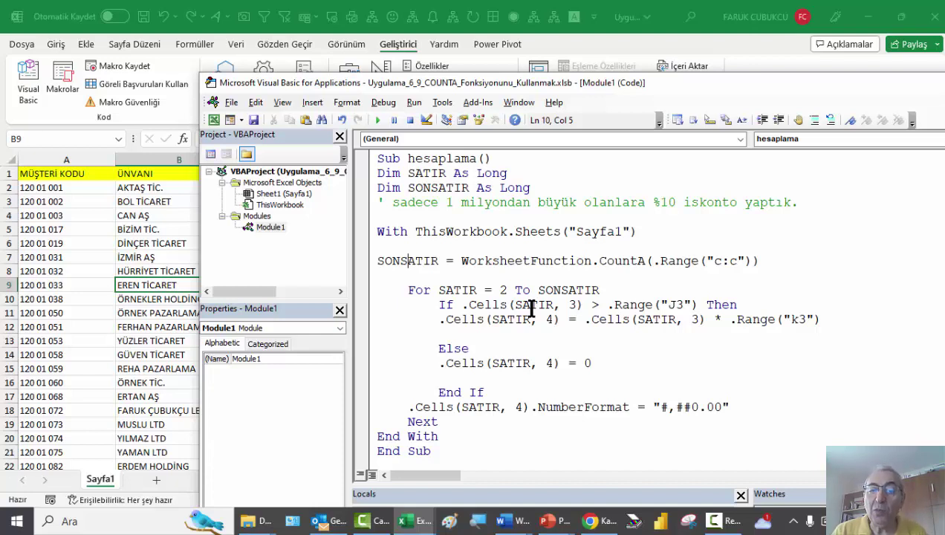
scroll(490, 357, "down", 1)
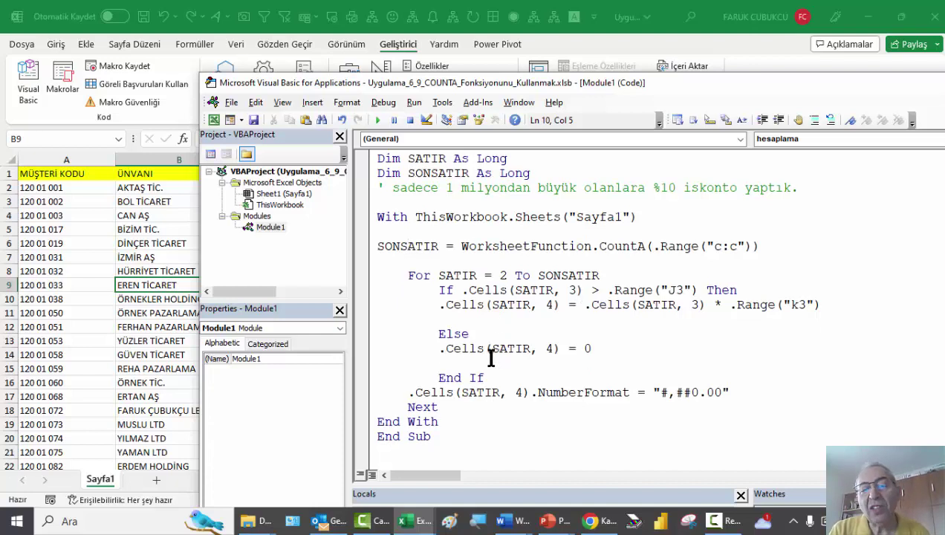
left_click(502, 321)
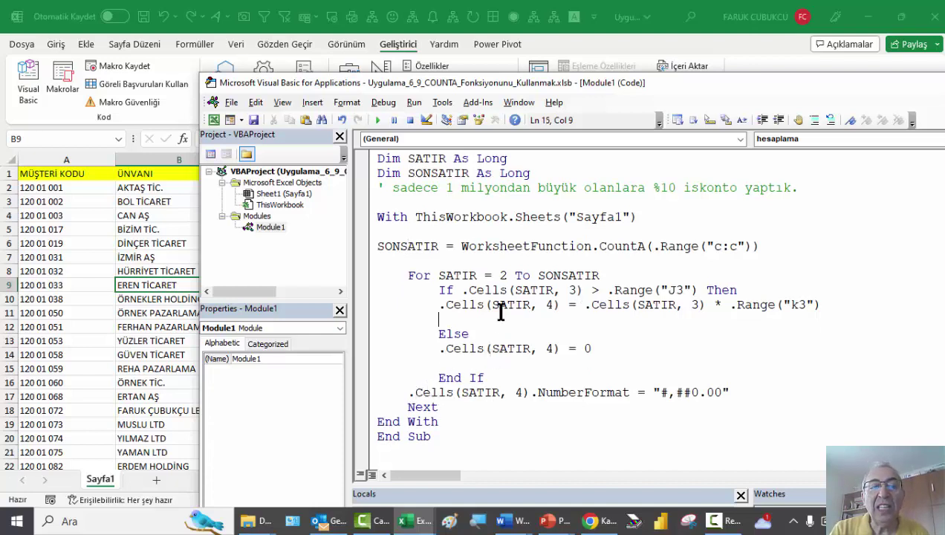
- Debug the macro with a breakpoint on the SONSATIR line, step once with F8, then reset
left_click(361, 246)
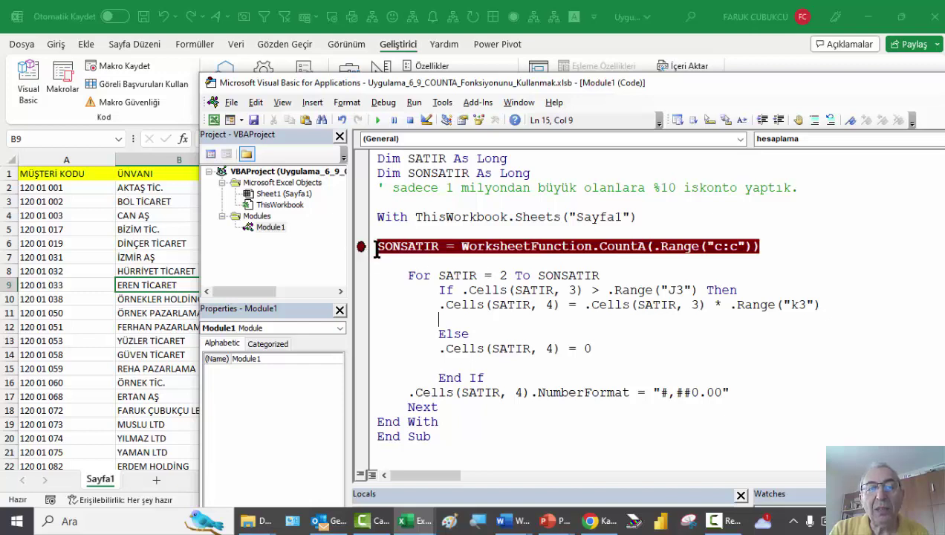
left_click(377, 120)
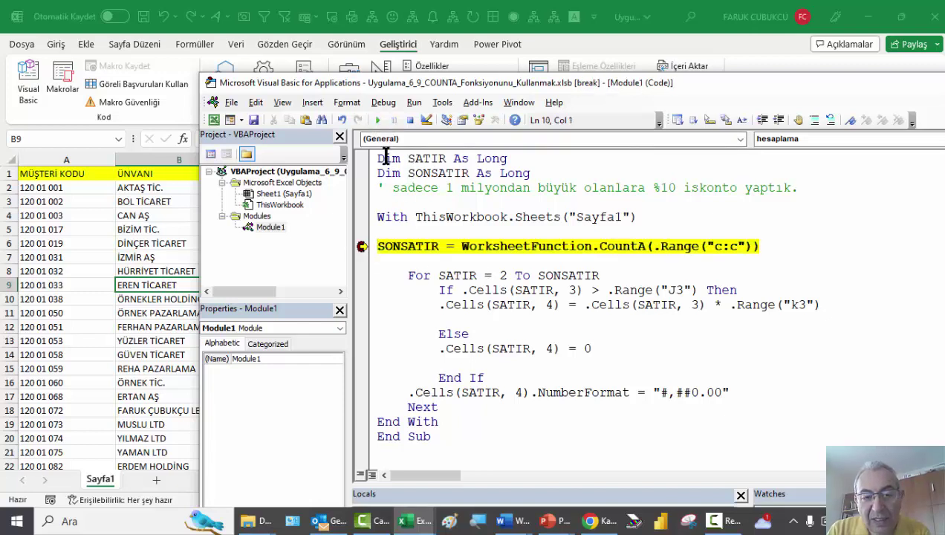
key("F8")
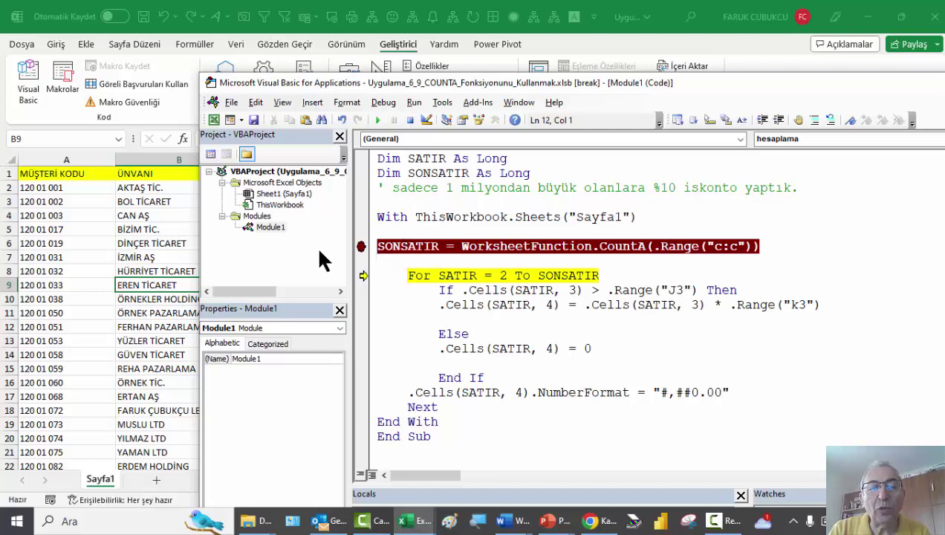
left_click(361, 246)
double_click(510, 248)
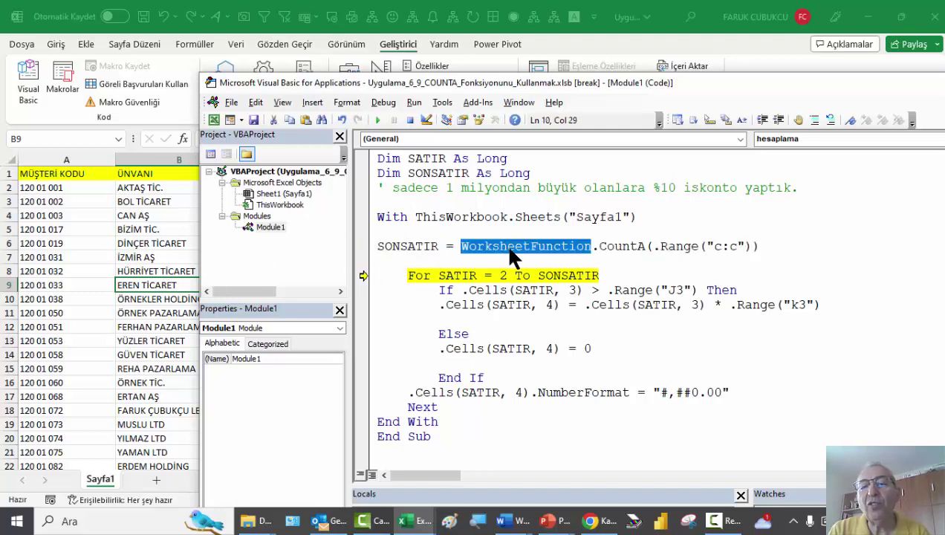
left_click(600, 246)
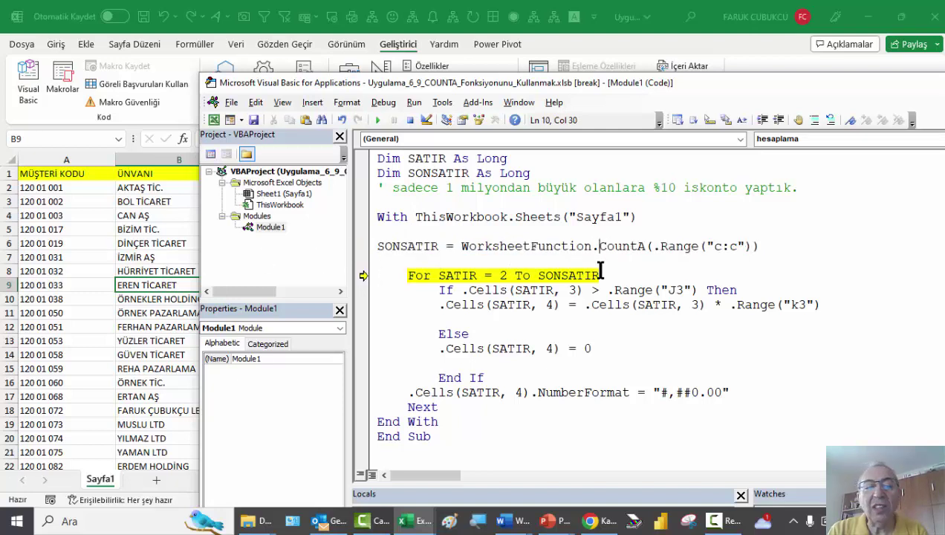
left_click(410, 119)
- Run the hesaplama macro to fill column D with the discounts, then return to the code
left_click(437, 199)
left_click(377, 121)
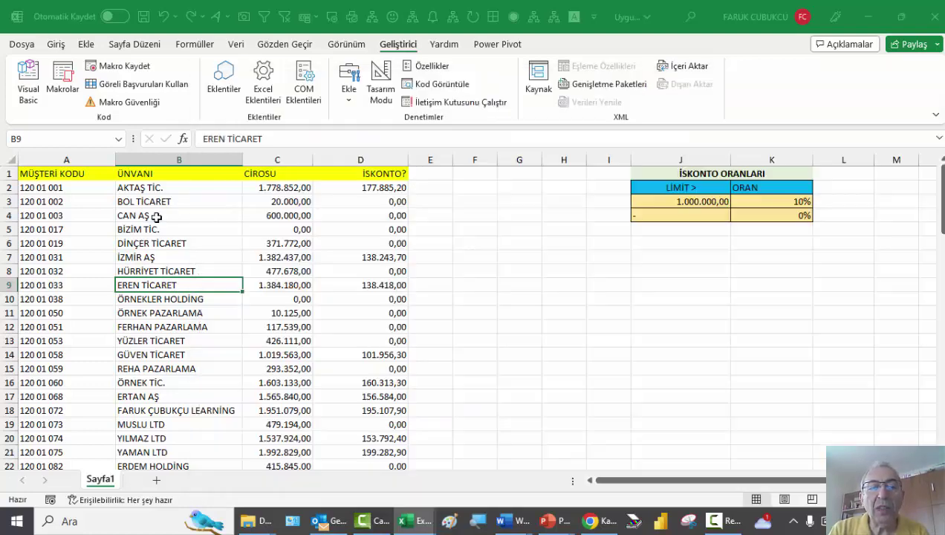
left_click(185, 217)
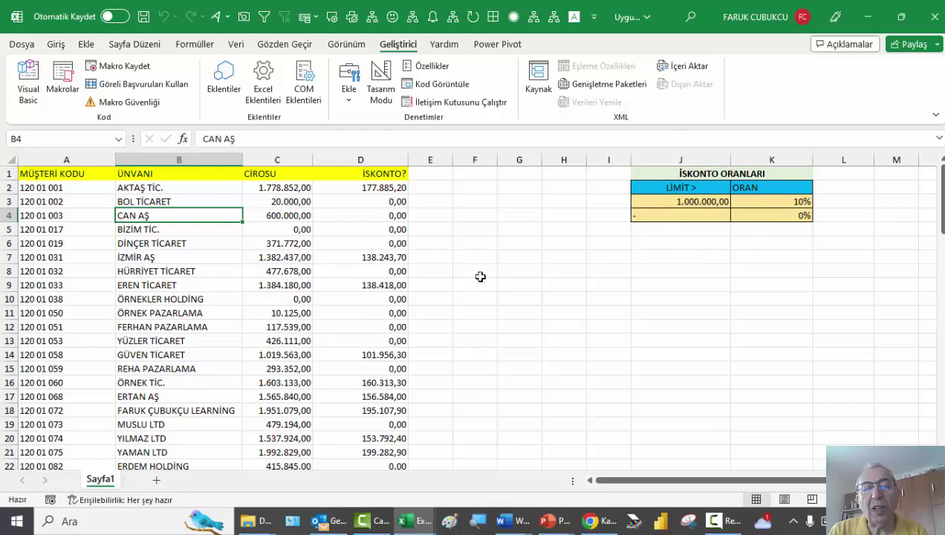
left_click(28, 80)
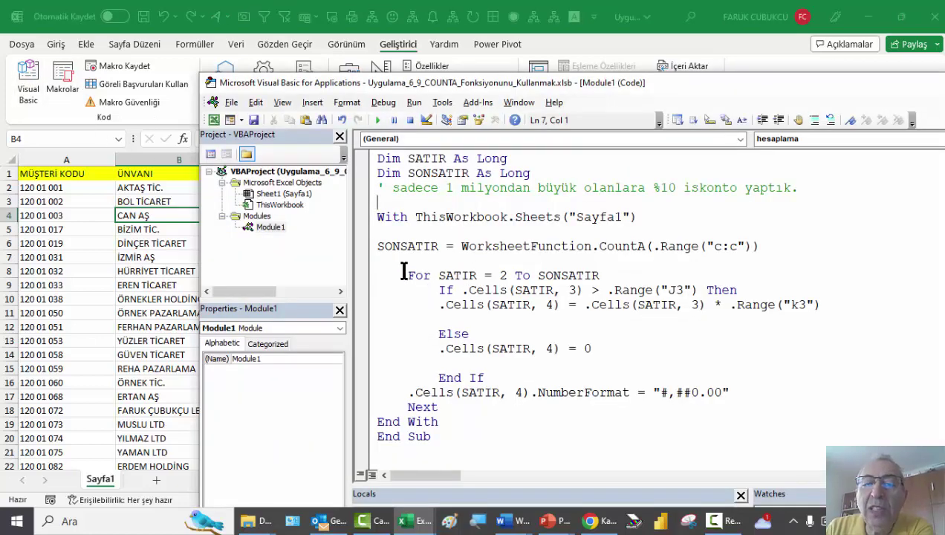
left_click_drag(405, 275, 796, 401)
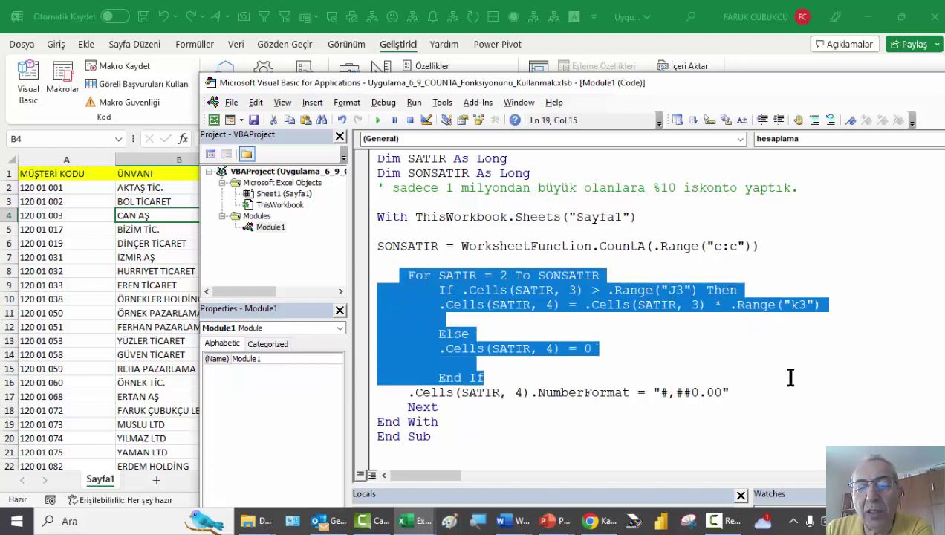
left_click(539, 331)
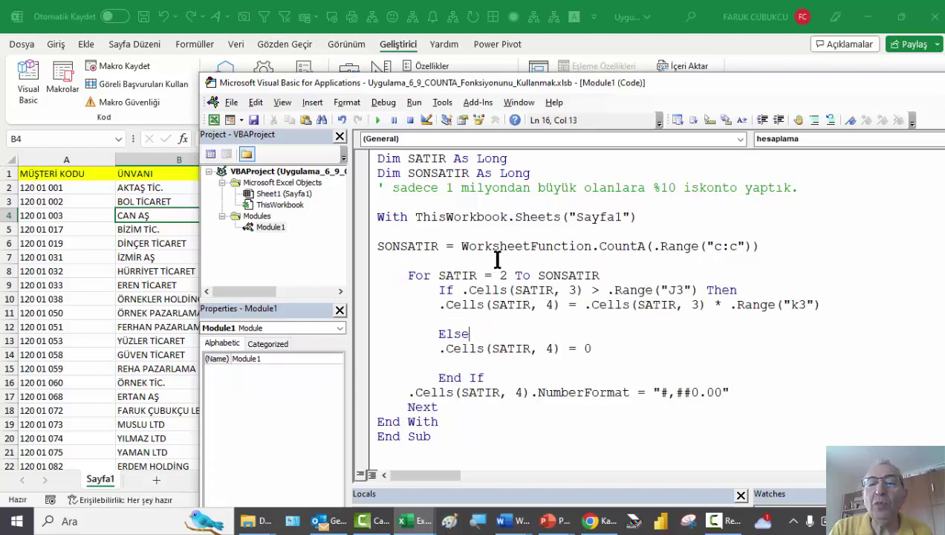
left_click(634, 247)
double_click(633, 250)
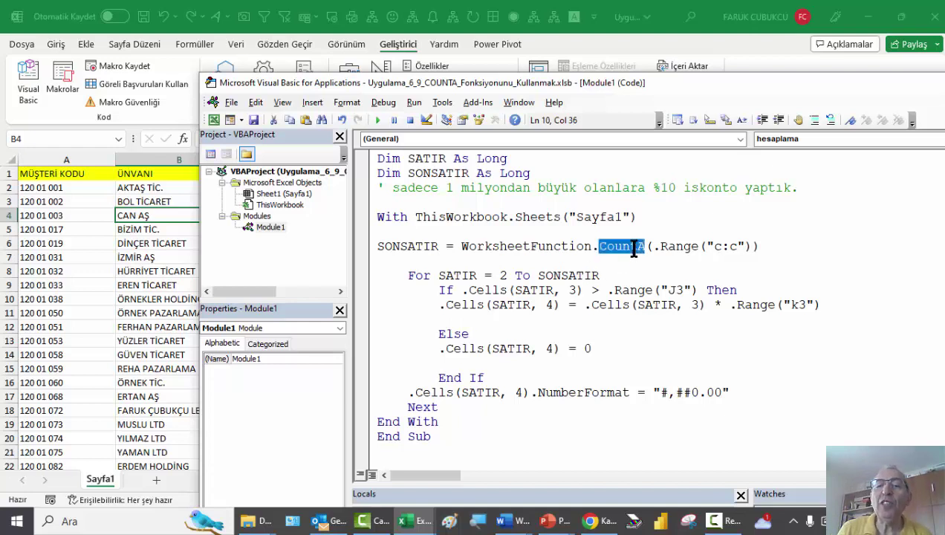
double_click(563, 251)
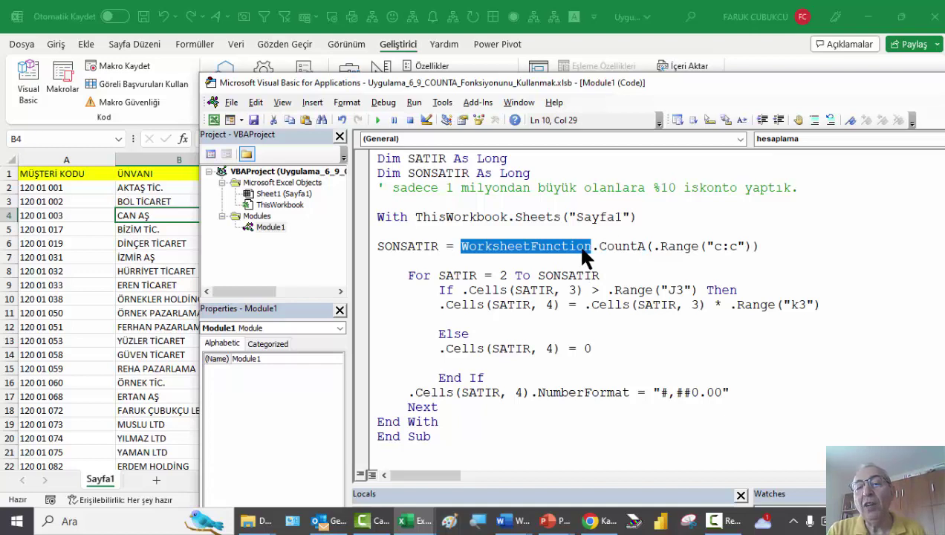
double_click(574, 248)
left_click(615, 250)
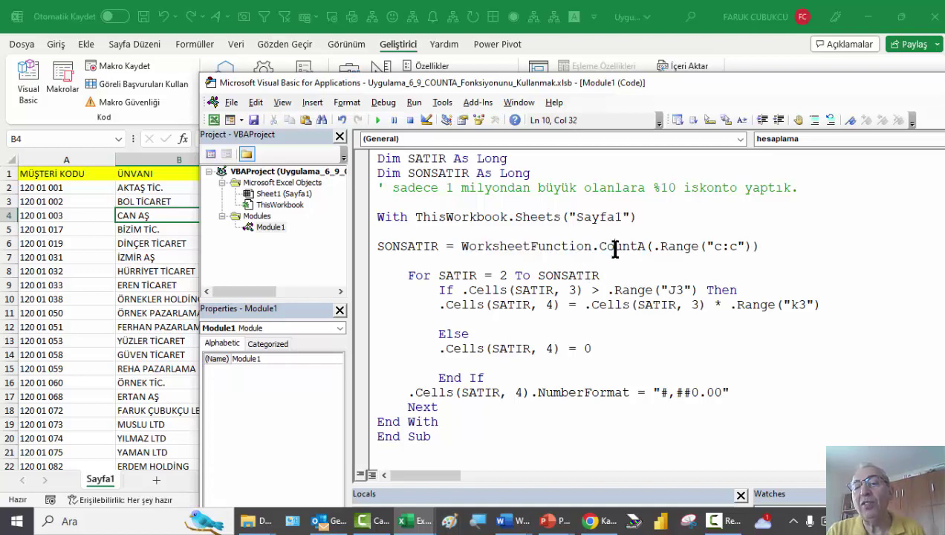
double_click(571, 248)
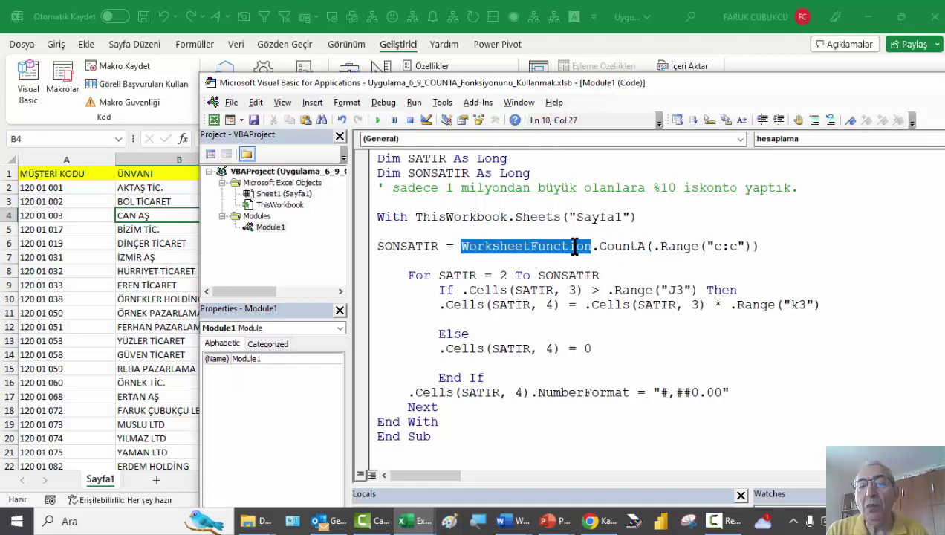
left_click(624, 249)
double_click(627, 248)
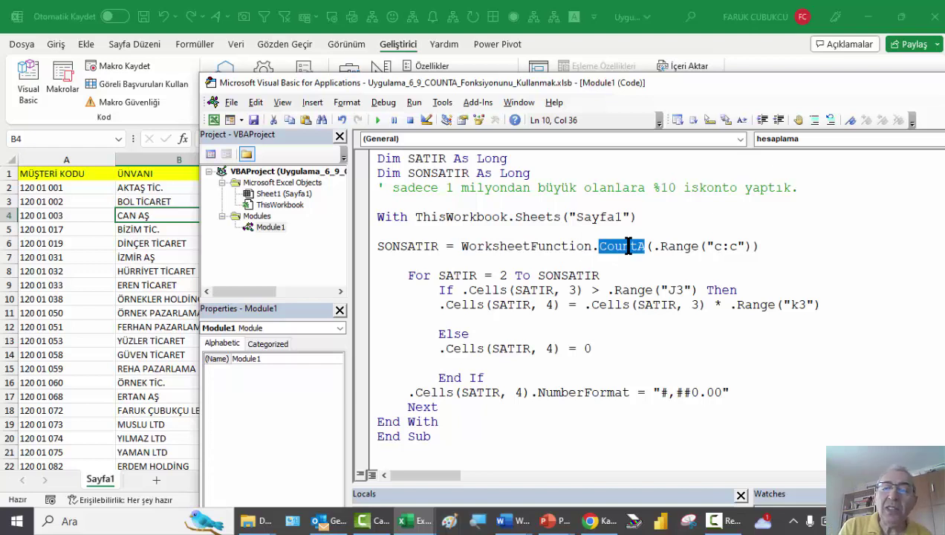